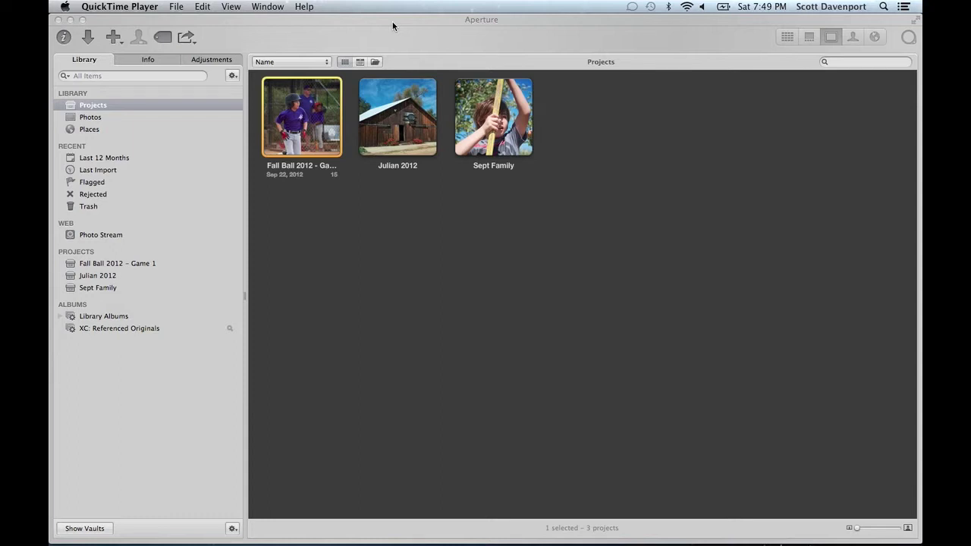
- Check the library info in Finder, then review Aperture's preview preferences
{"action": "key", "text": "super+Tab"}
{"action": "key", "text": "super+Tab"}
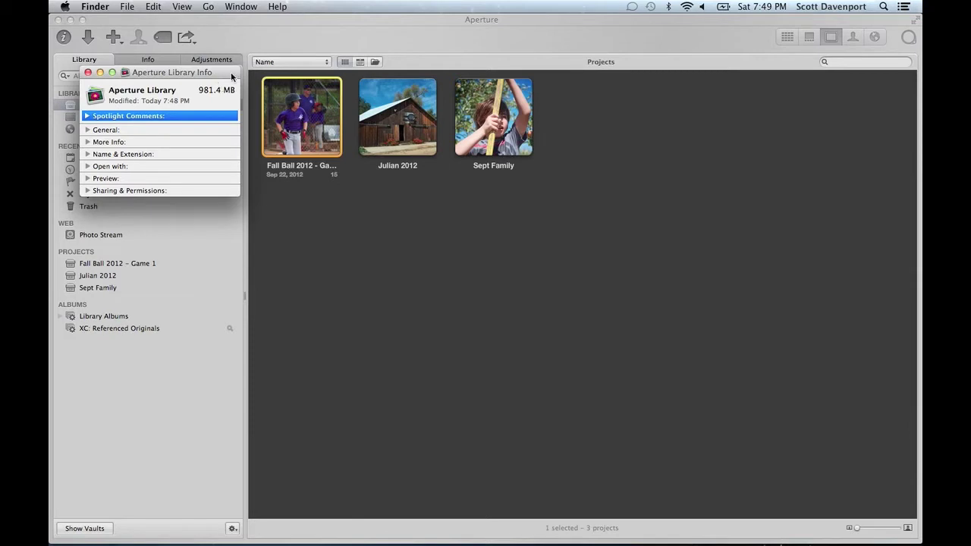
{"action": "key", "text": "super+Tab"}
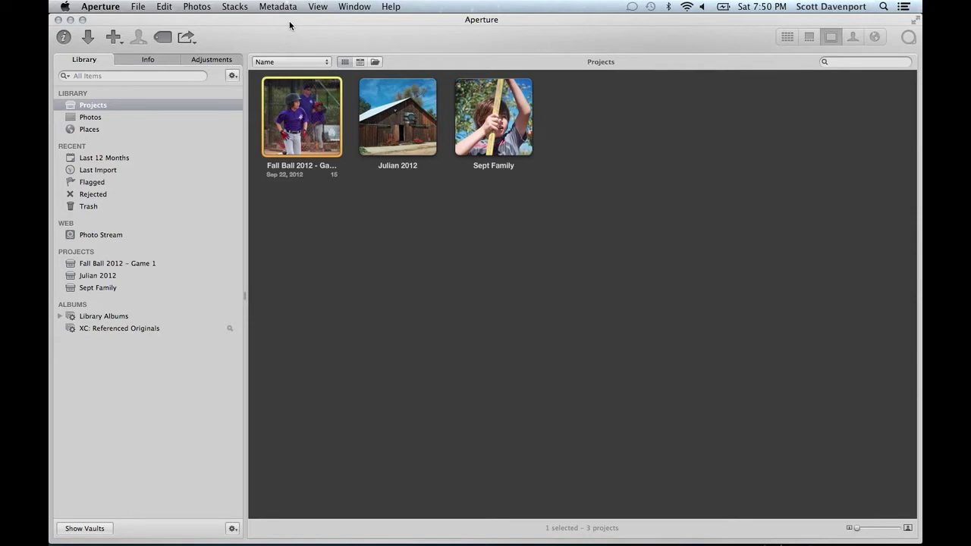
{"action": "left_click", "coordinate": [113, 10]}
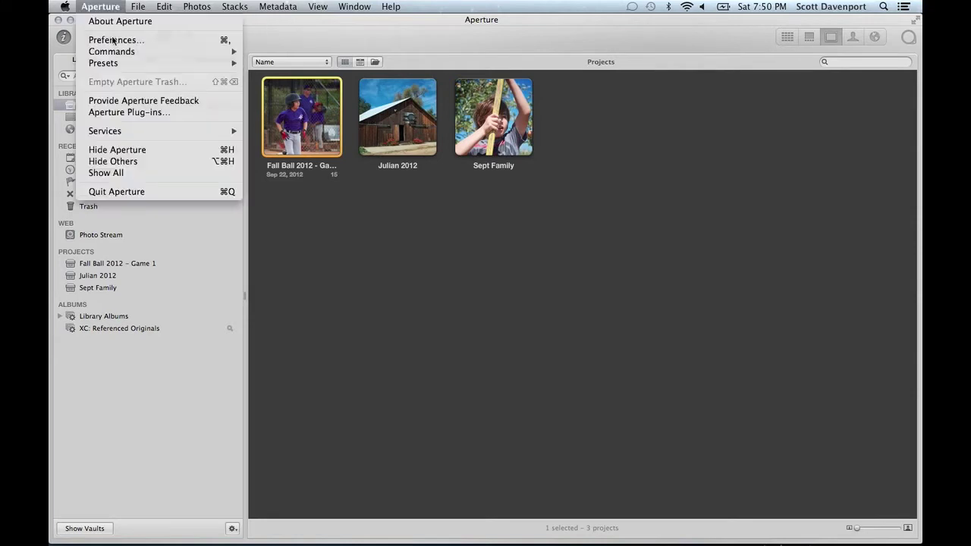
{"action": "left_click", "coordinate": [113, 39]}
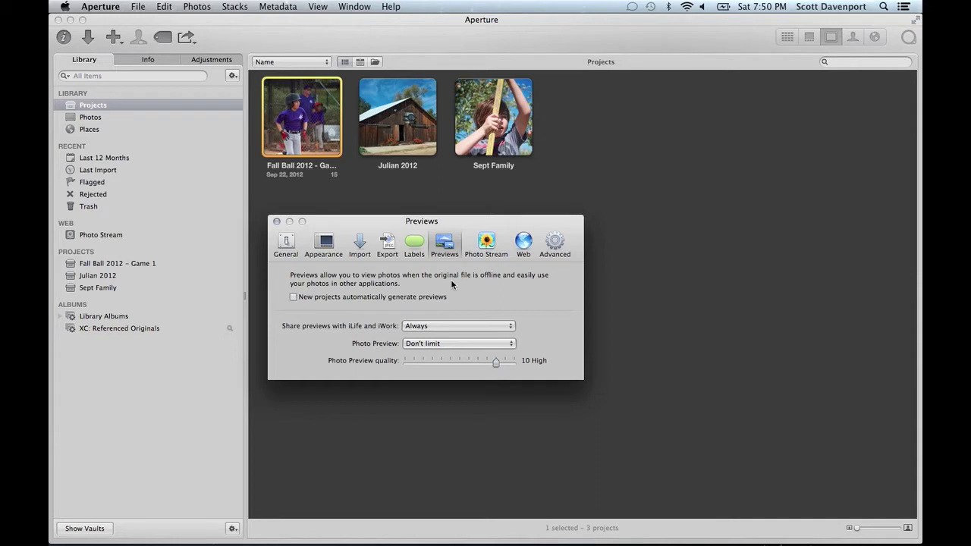
- Turn off Maintain Previews For Project for Fall Ball 2012 – Game 1
{"action": "left_click", "coordinate": [277, 222]}
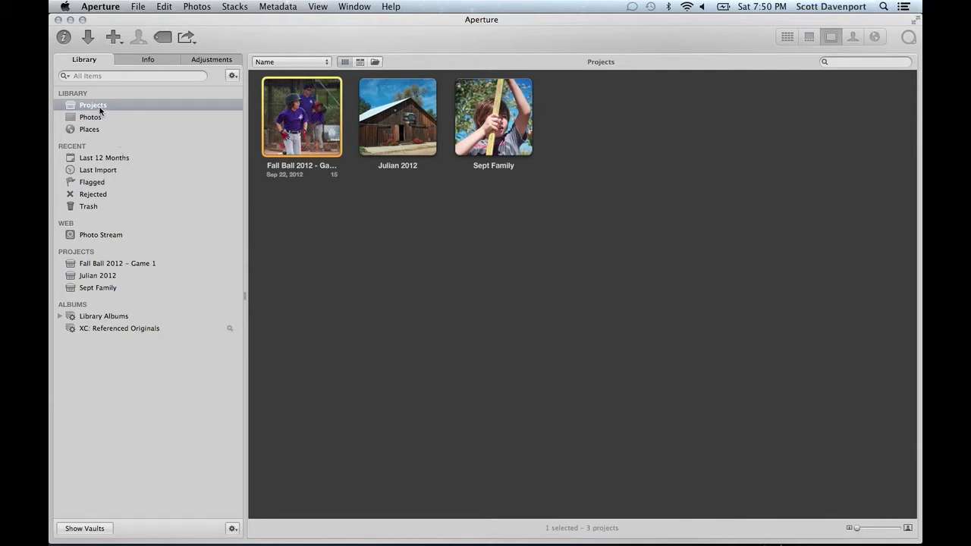
{"action": "left_click", "coordinate": [232, 76]}
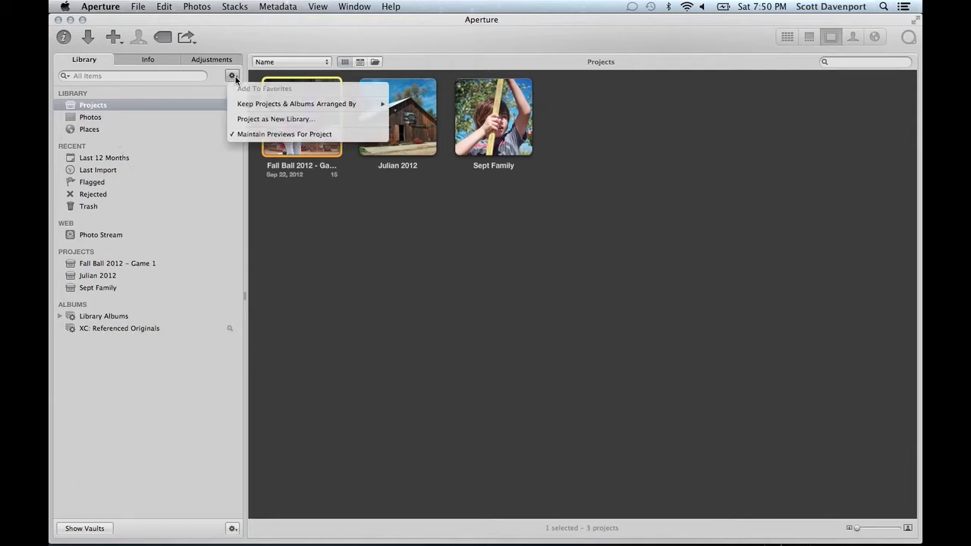
{"action": "left_click", "coordinate": [243, 135]}
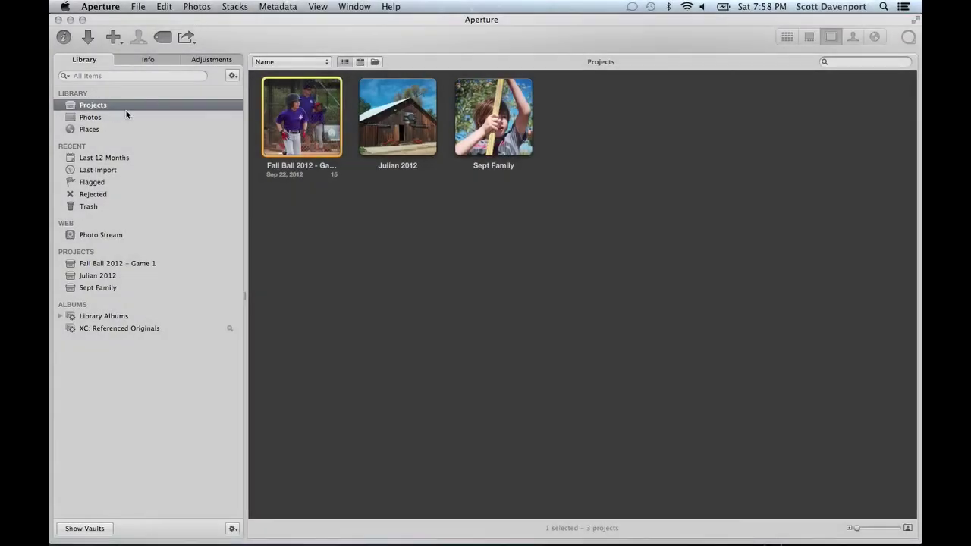
- Show all library photos in the Photos view with every stack expanded
{"action": "left_click", "coordinate": [90, 117]}
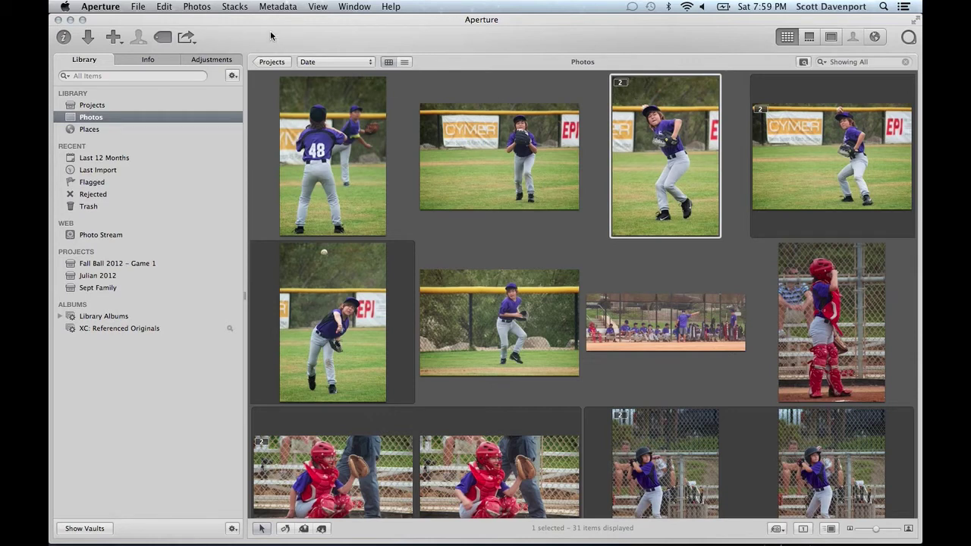
{"action": "left_click", "coordinate": [241, 8]}
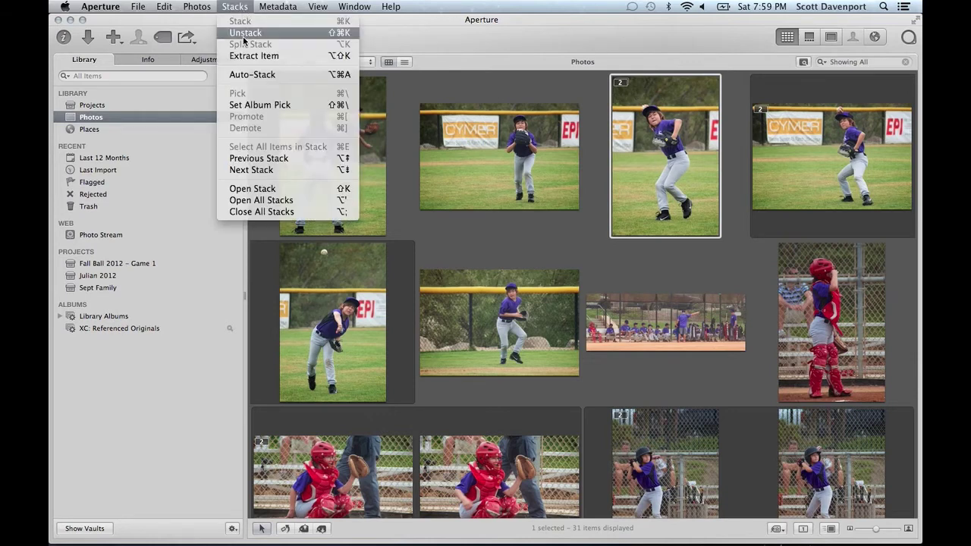
{"action": "left_click", "coordinate": [247, 198]}
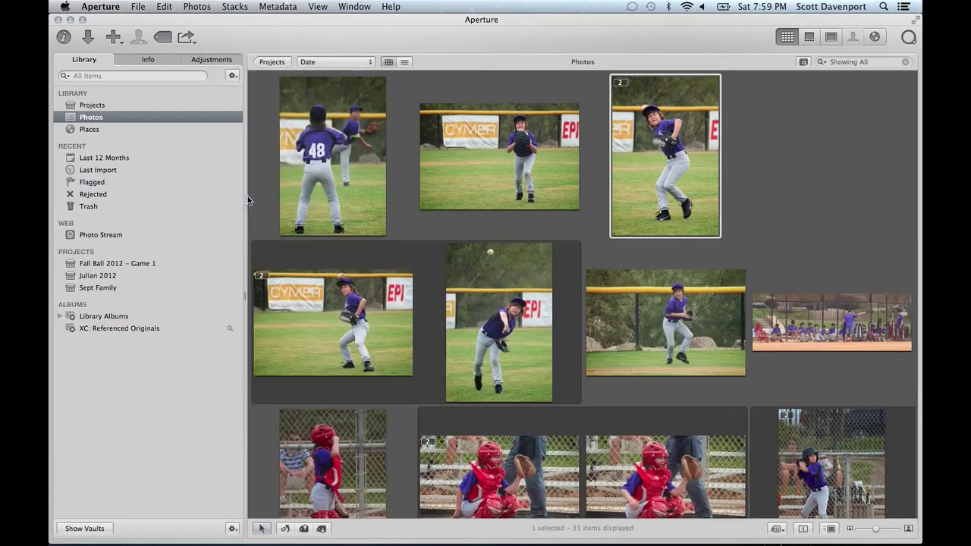
- Select all 32 photos, starting from the player 48 photo
{"action": "left_click", "coordinate": [309, 188]}
{"action": "left_click", "coordinate": [167, 7]}
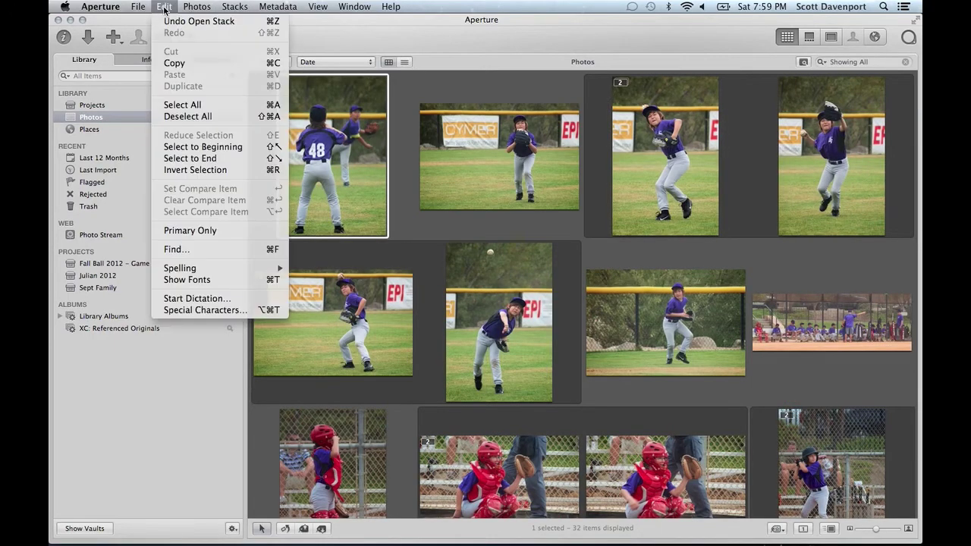
{"action": "left_click", "coordinate": [170, 106]}
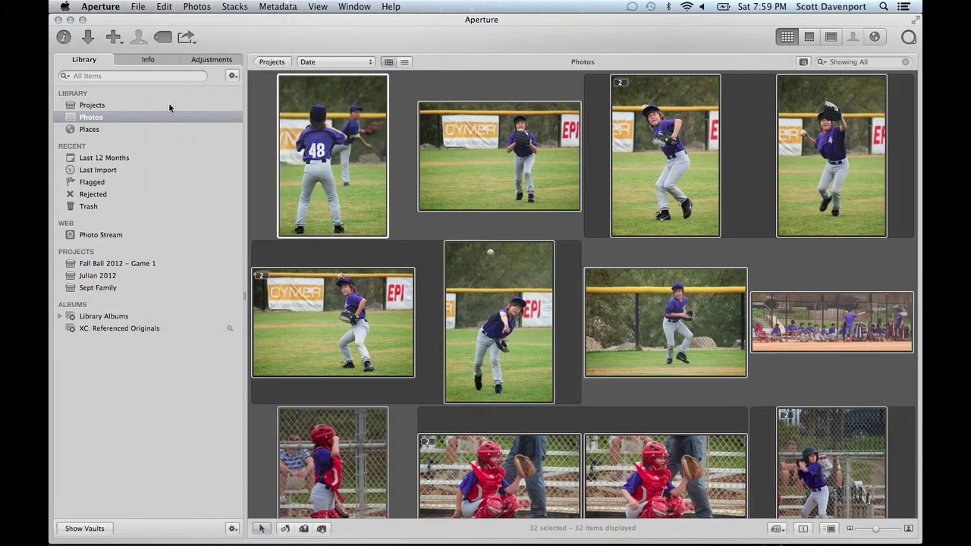
- With the Activity window showing, delete previews for the selected photos and confirm
{"action": "left_click", "coordinate": [350, 7]}
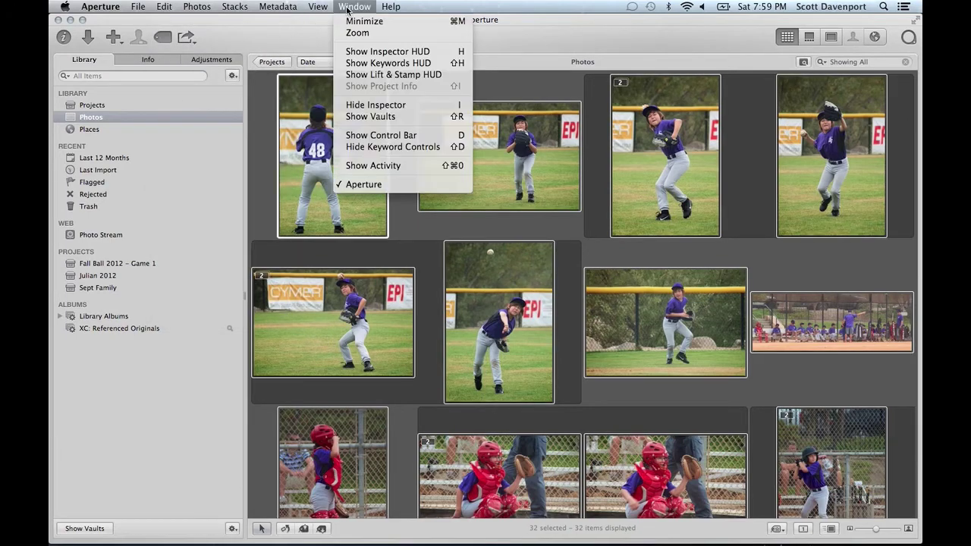
{"action": "left_click", "coordinate": [359, 165]}
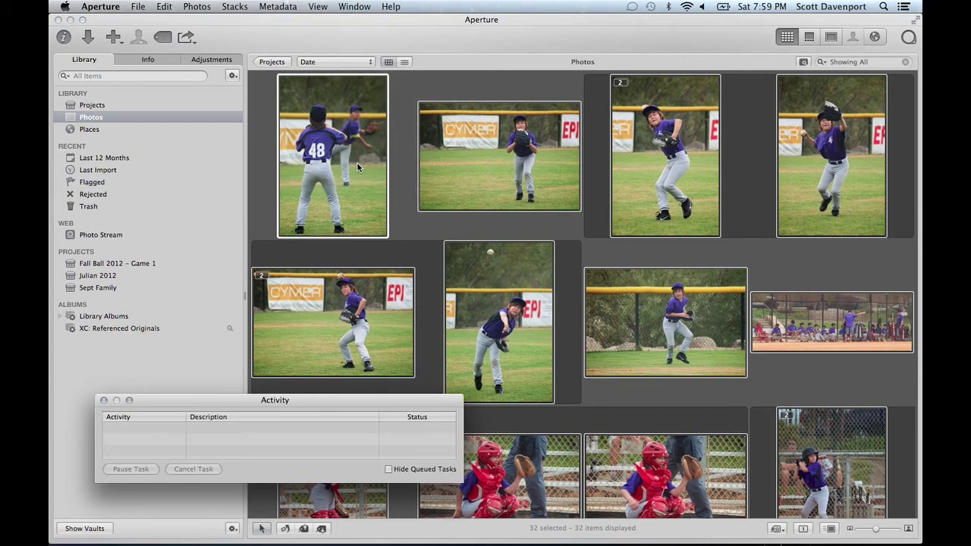
{"action": "left_click", "coordinate": [197, 7]}
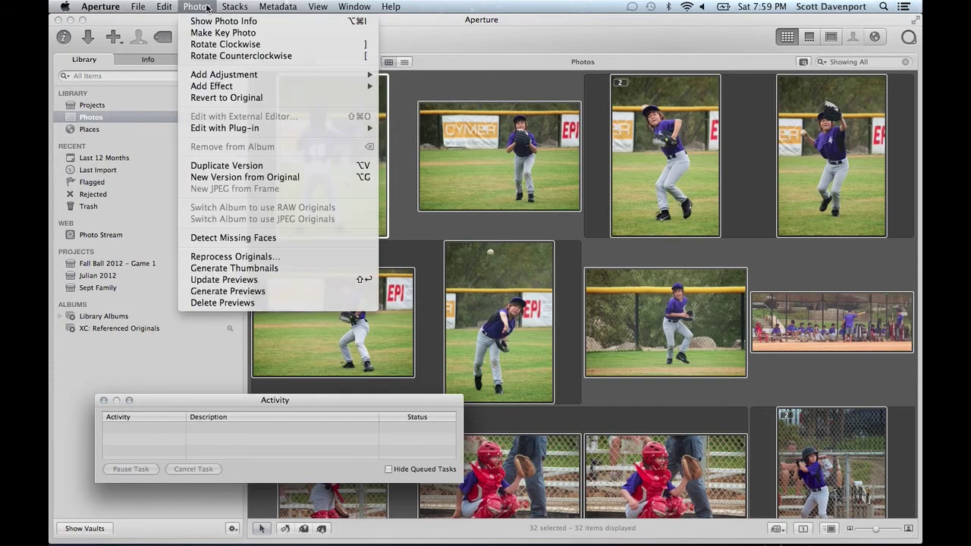
{"action": "left_click", "coordinate": [222, 303]}
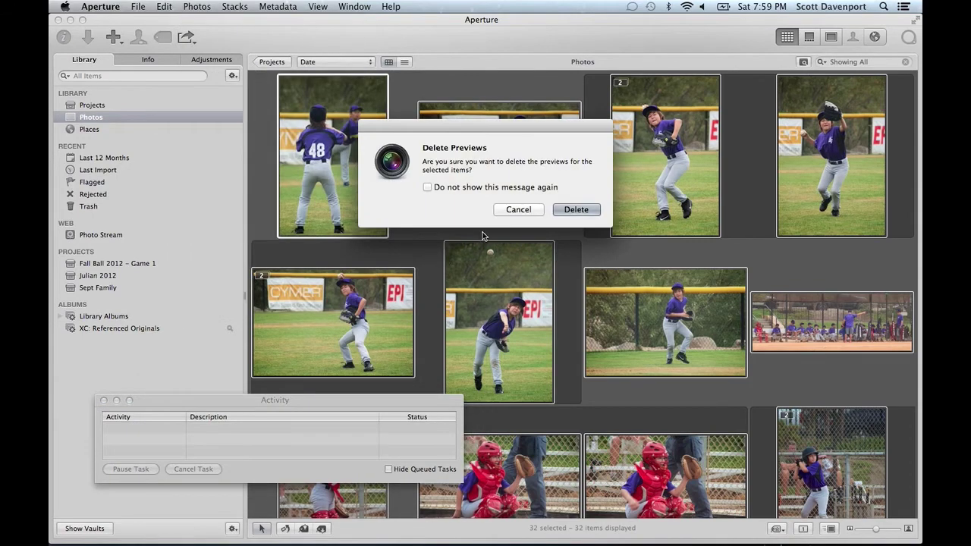
{"action": "left_click", "coordinate": [569, 210]}
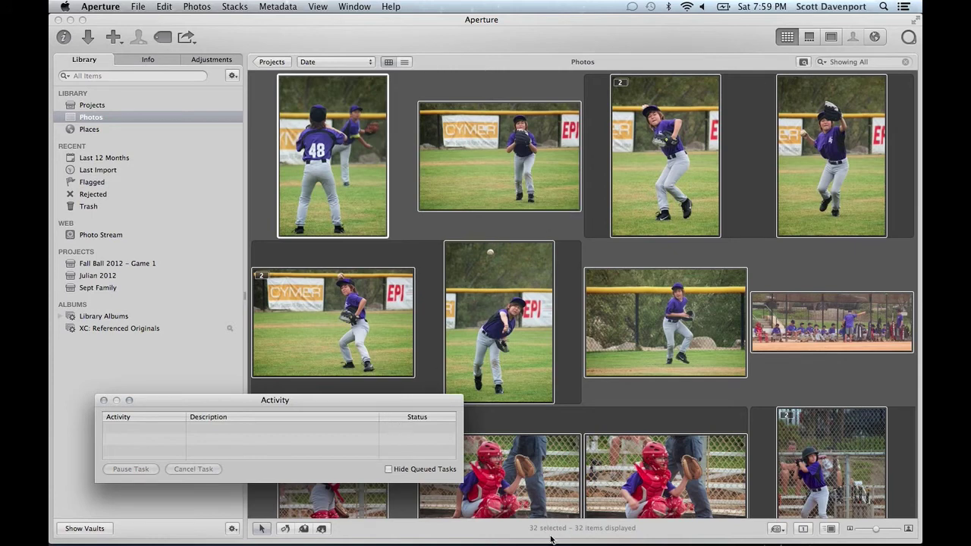
- Close the Activity window, deselect all photos, check Finder, and open Julian 2012
{"action": "left_click", "coordinate": [104, 400]}
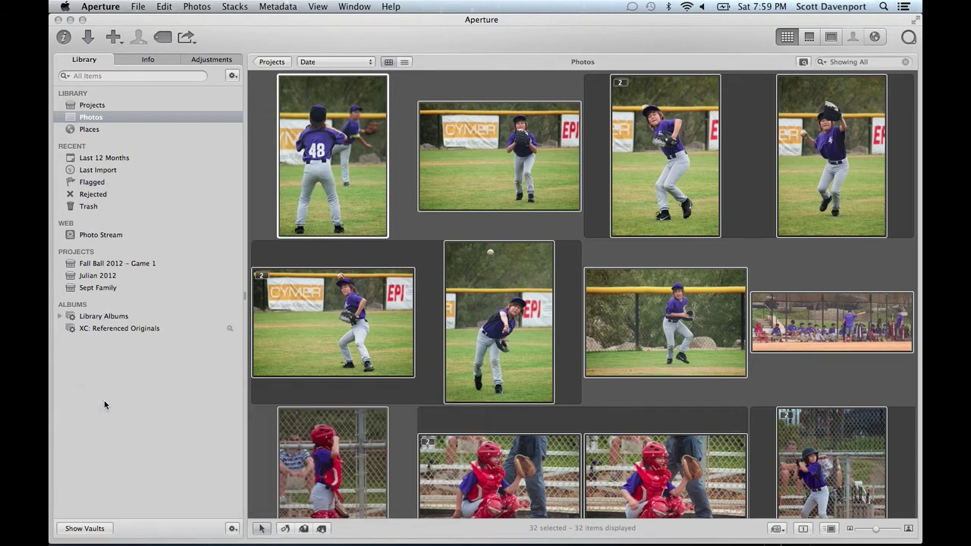
{"action": "left_click", "coordinate": [430, 233]}
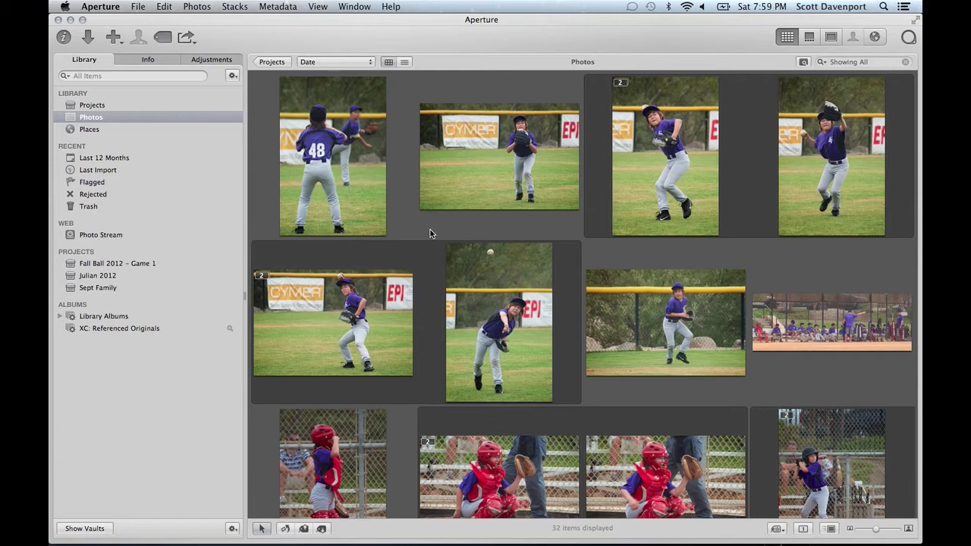
{"action": "key", "text": "super+Tab"}
{"action": "key", "text": "super+Tab"}
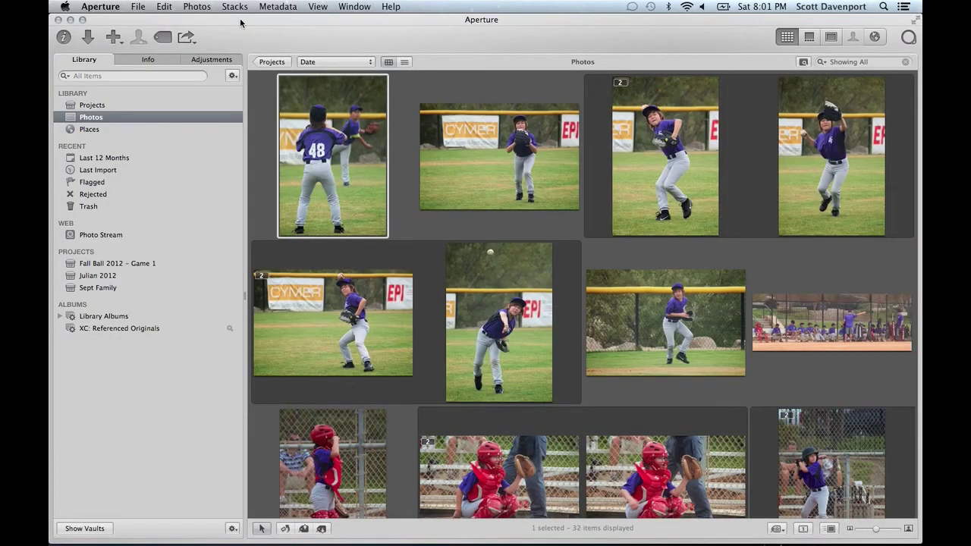
{"action": "left_click", "coordinate": [113, 276]}
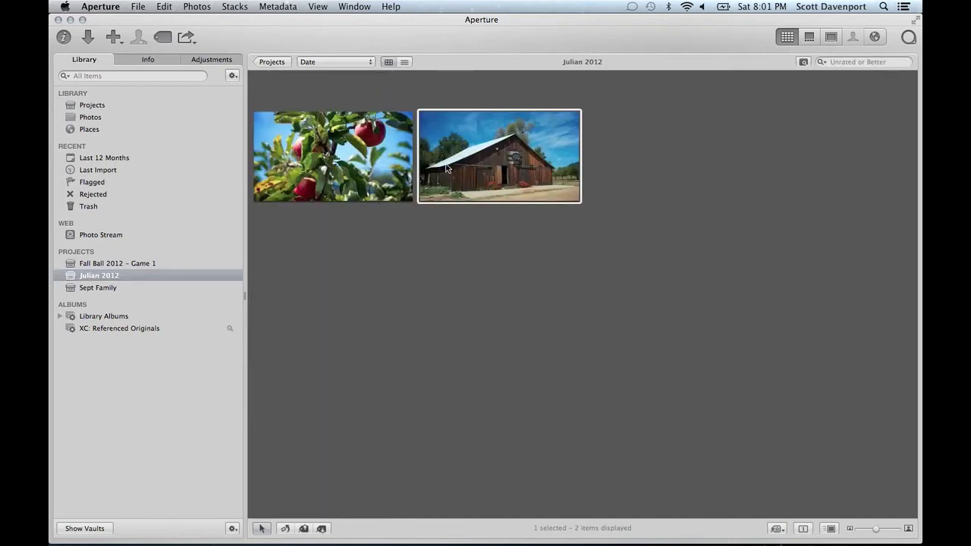
- Generate the barn photo's preview and drag it to the desktop as _SWD0854.jpg
{"action": "left_click", "coordinate": [205, 9]}
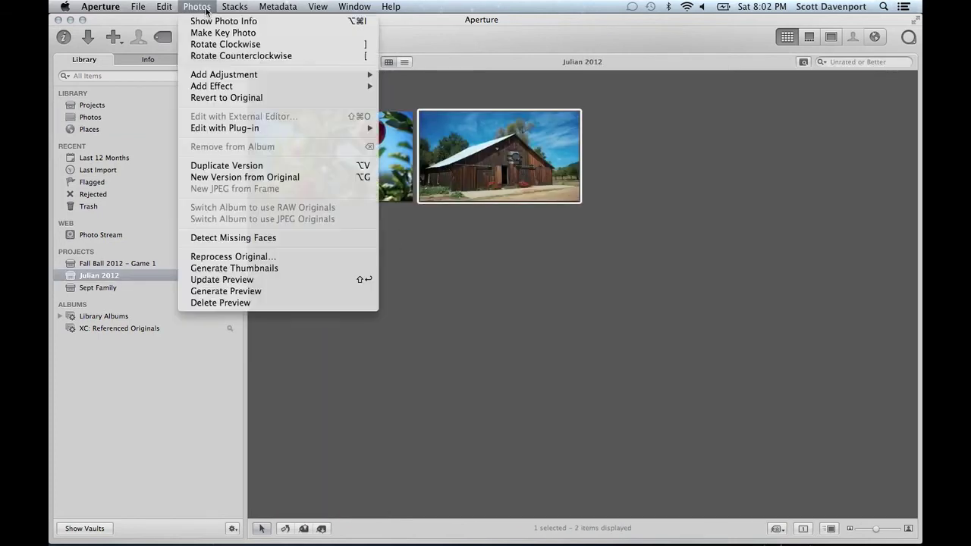
{"action": "left_click", "coordinate": [226, 292]}
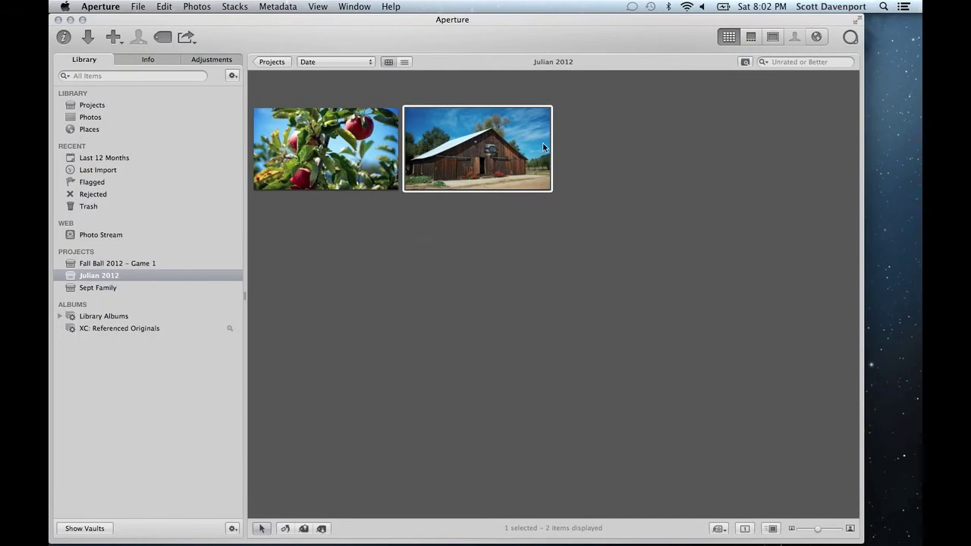
{"action": "left_click_drag", "start_coordinate": [542, 142], "coordinate": [895, 63]}
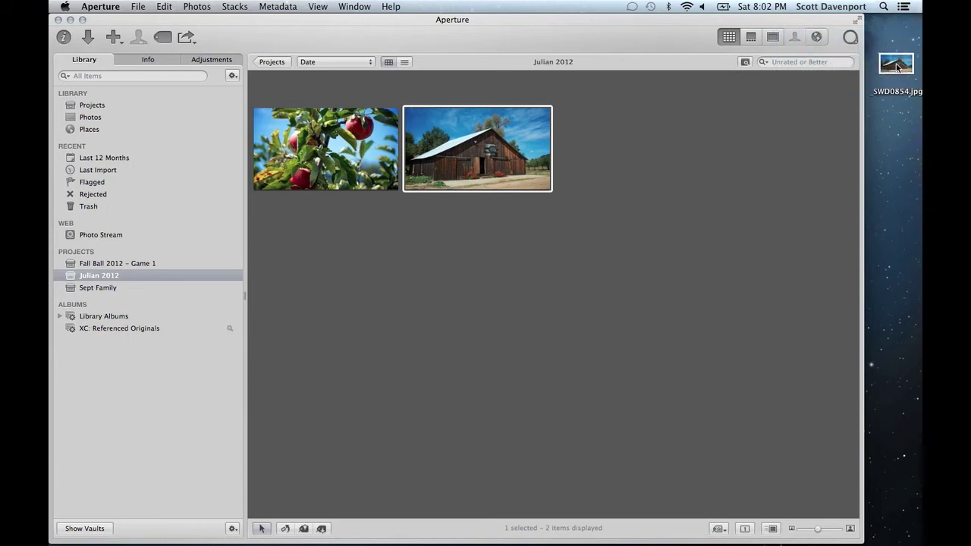
- Try dragging the apple photo to the desktop, then reselect the barn photo
{"action": "left_click", "coordinate": [327, 151]}
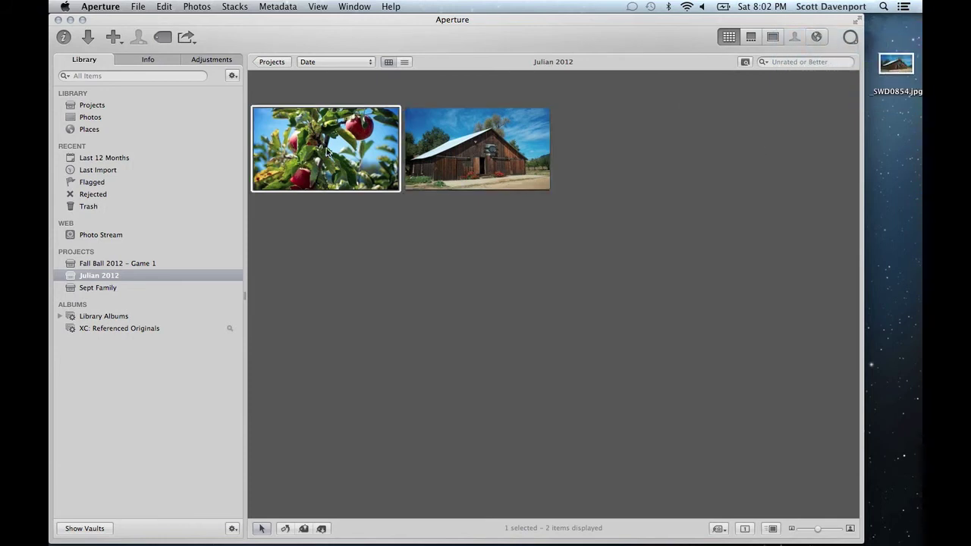
{"action": "mouse_move", "coordinate": [327, 152]}
{"action": "left_mouse_down"}
{"action": "mouse_move", "coordinate": [691, 164]}
{"action": "mouse_move", "coordinate": [903, 149]}
{"action": "mouse_move", "coordinate": [867, 180]}
{"action": "mouse_move", "coordinate": [433, 194]}
{"action": "mouse_move", "coordinate": [336, 139]}
{"action": "left_mouse_up"}
{"action": "left_click", "coordinate": [485, 145]}
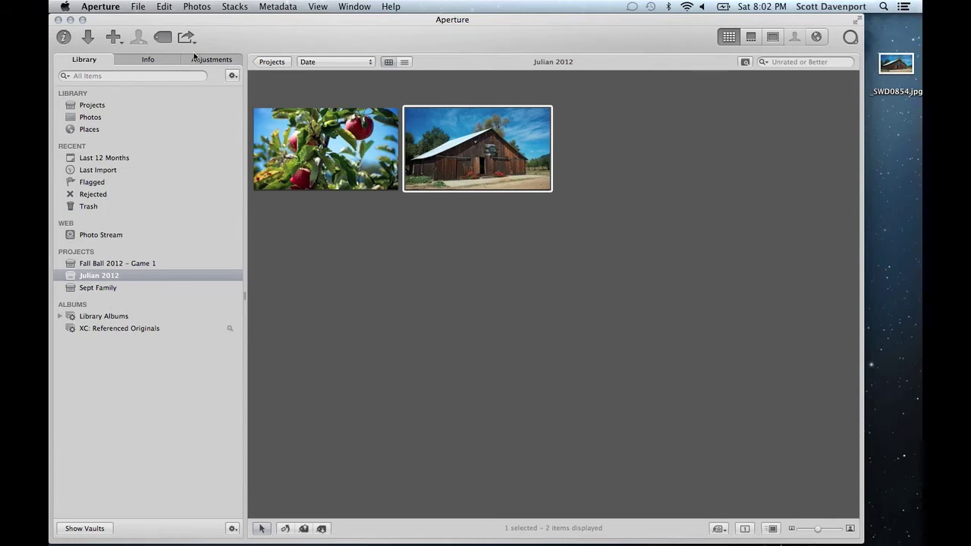
- Search the keyboard Command Editor for 'preview' commands
{"action": "left_click", "coordinate": [111, 10]}
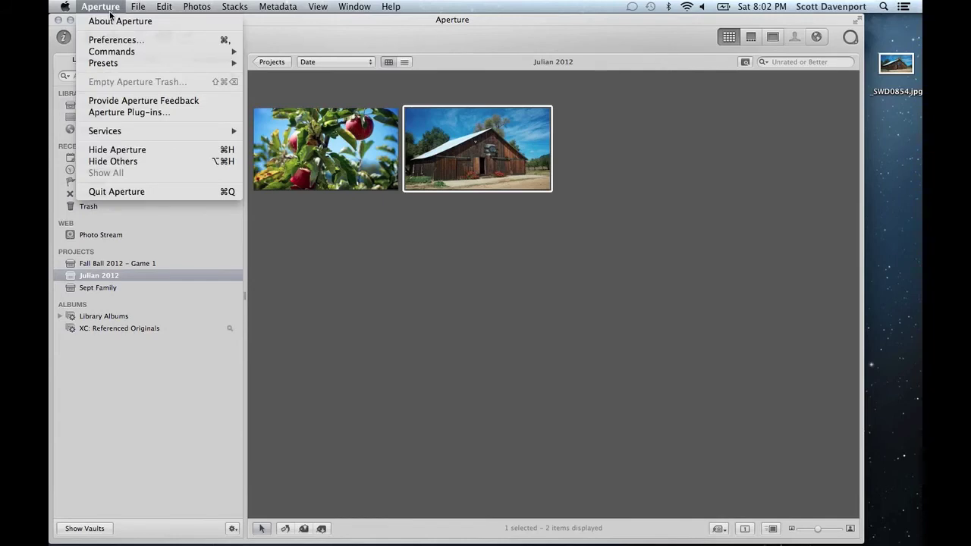
{"action": "mouse_move", "coordinate": [114, 52]}
{"action": "left_click", "coordinate": [264, 53]}
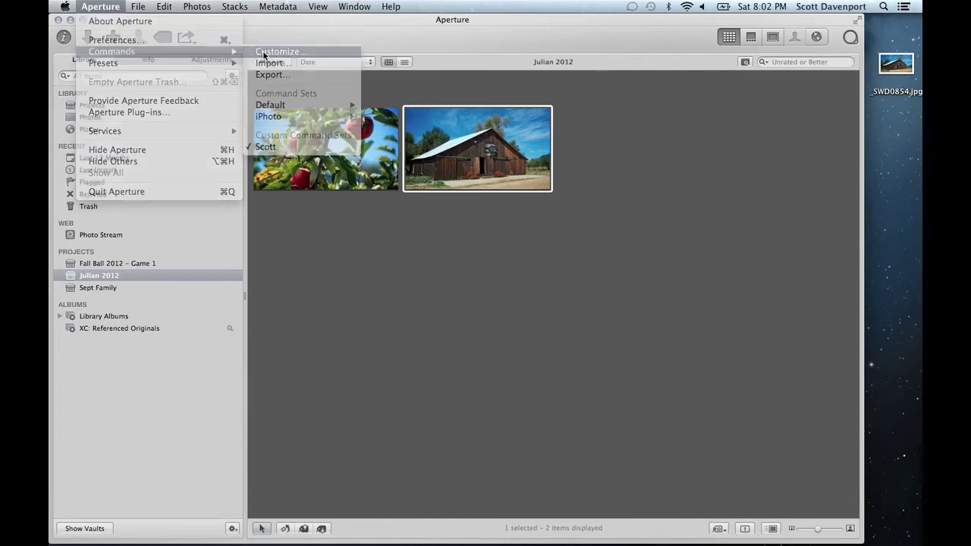
{"action": "type", "text": "pre"}
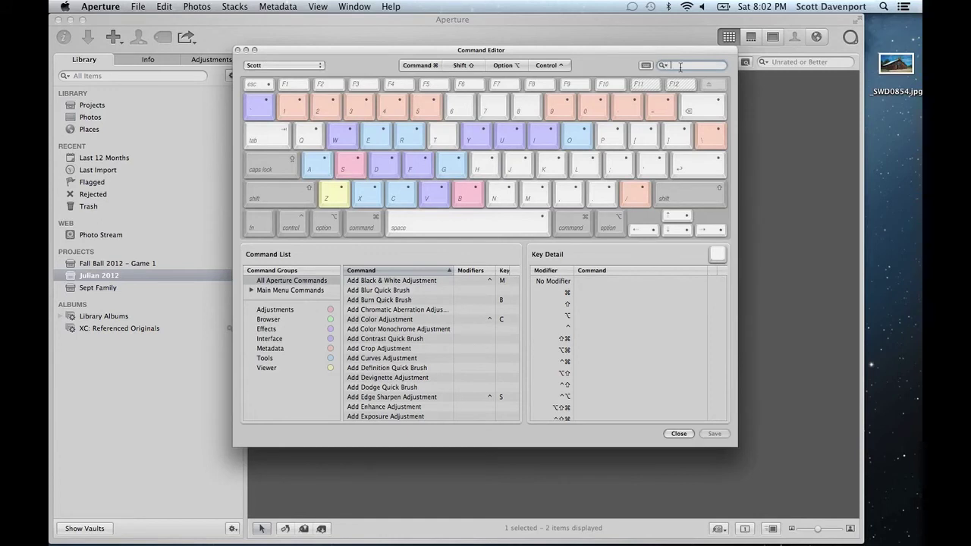
{"action": "type", "text": "view"}
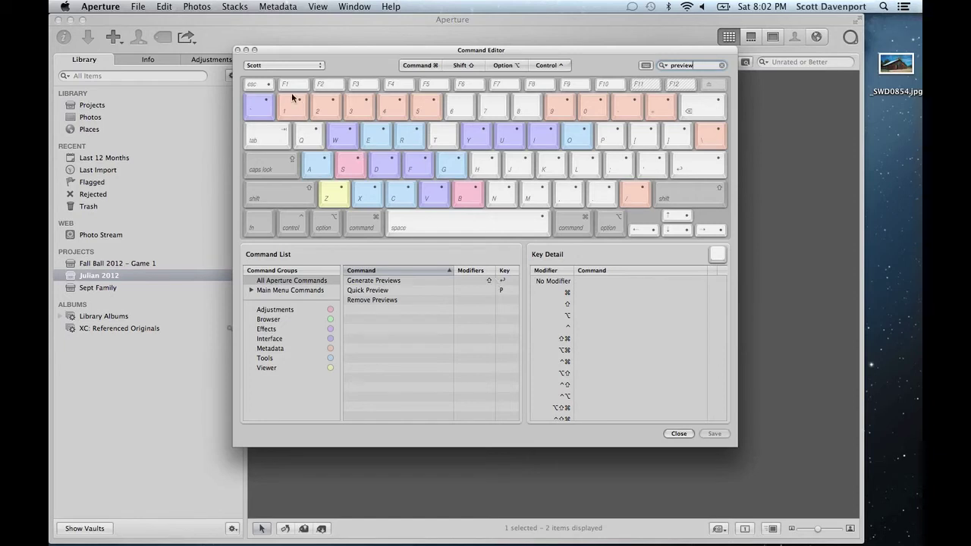
- Export the apple photo to the desktop as _SWD0853.jpg
{"action": "left_click", "coordinate": [237, 49]}
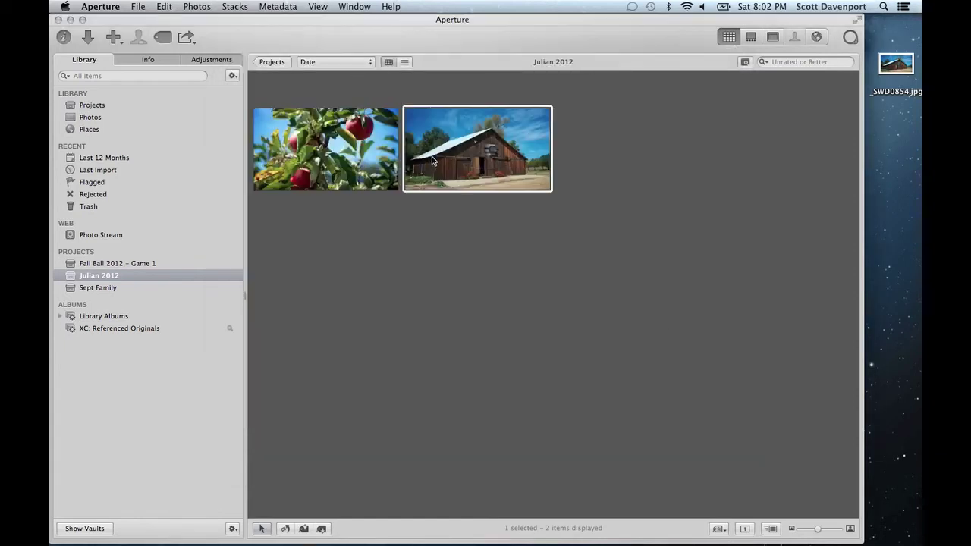
{"action": "left_click", "coordinate": [364, 141]}
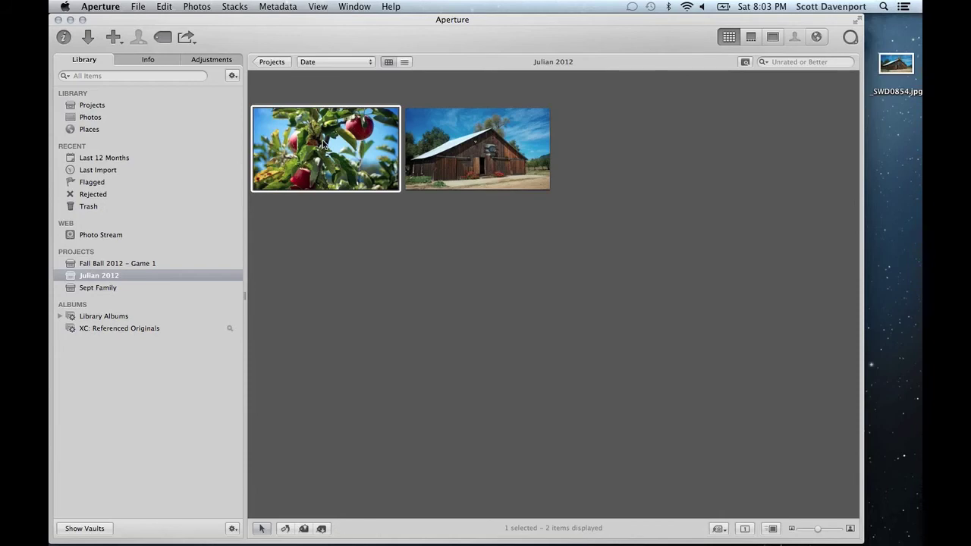
{"action": "left_click_drag", "start_coordinate": [325, 146], "coordinate": [896, 134]}
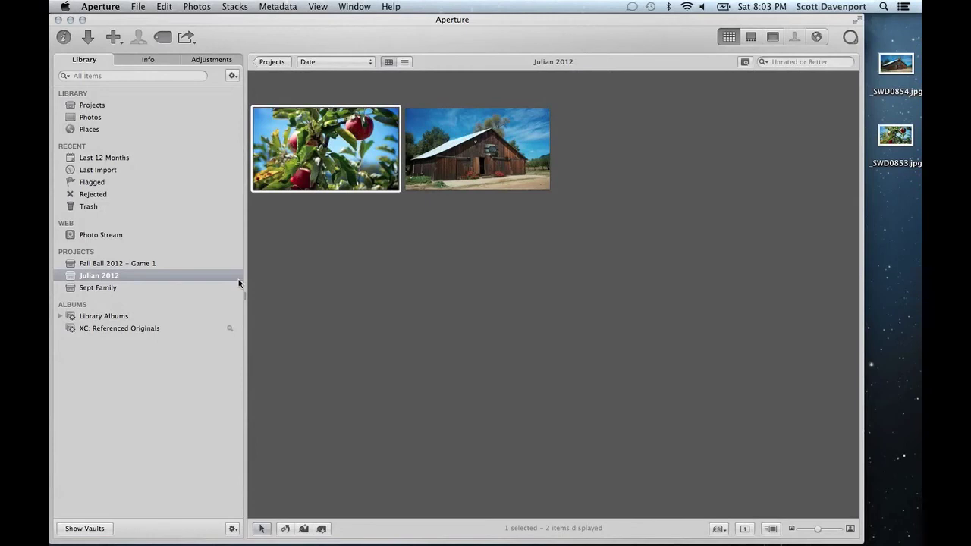
{"action": "right_click", "coordinate": [135, 279]}
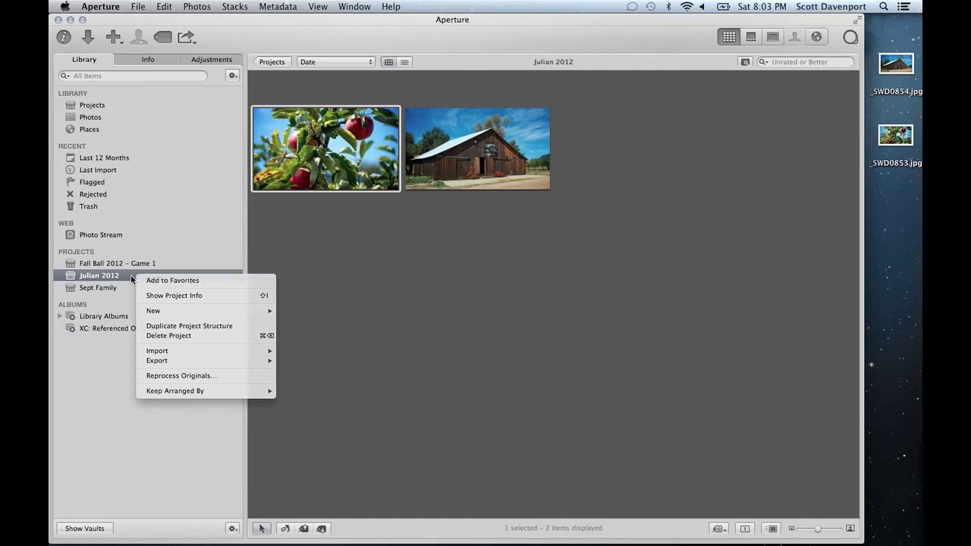
{"action": "left_click", "coordinate": [131, 274]}
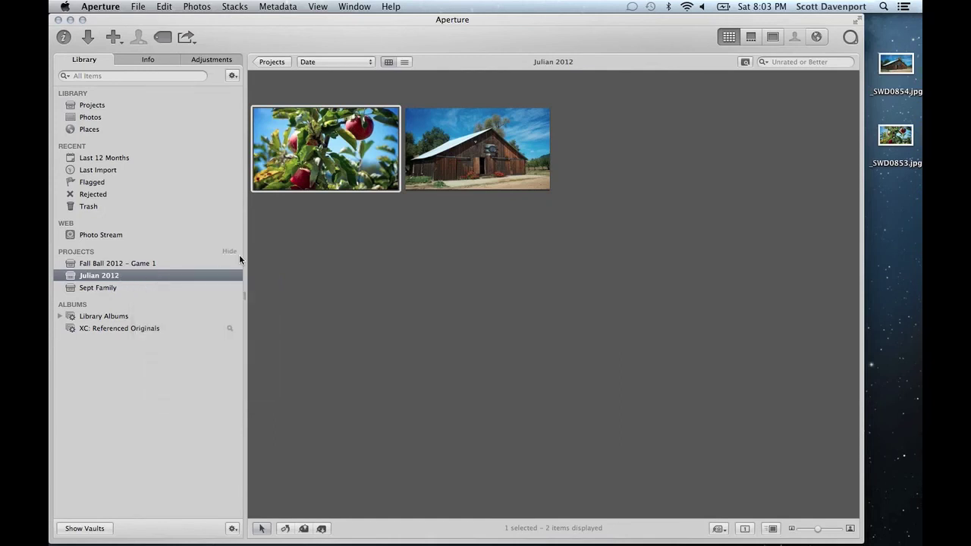
{"action": "left_click", "coordinate": [232, 75]}
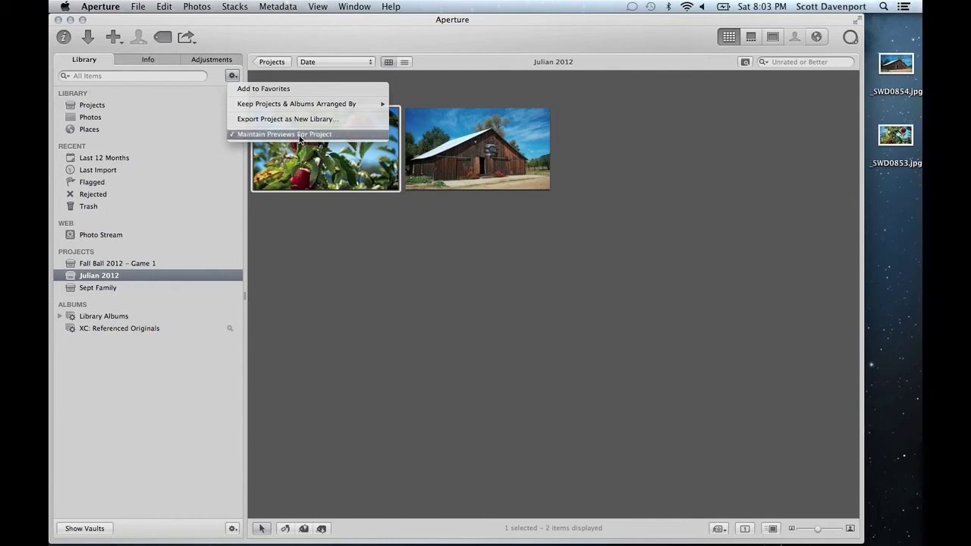
{"action": "left_click", "coordinate": [231, 76]}
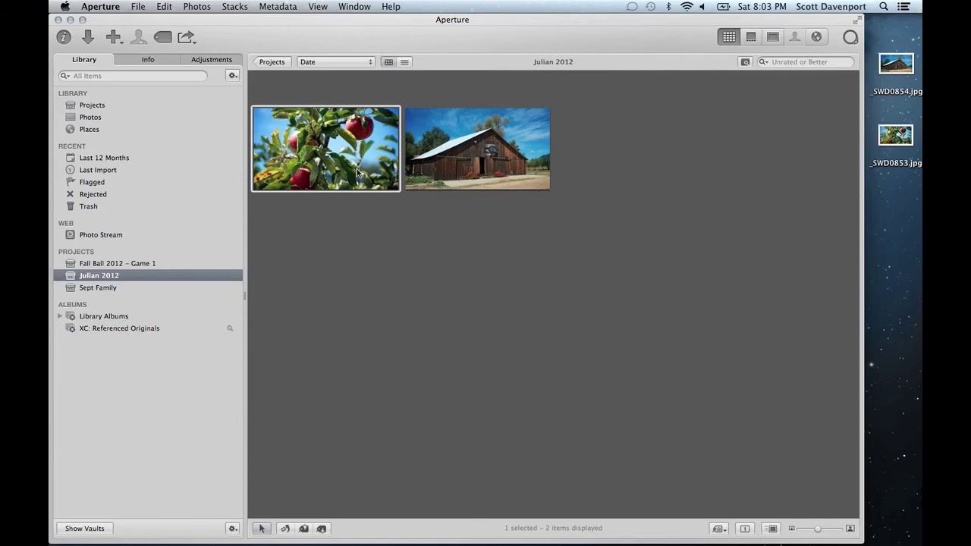
{"action": "left_click", "coordinate": [151, 263]}
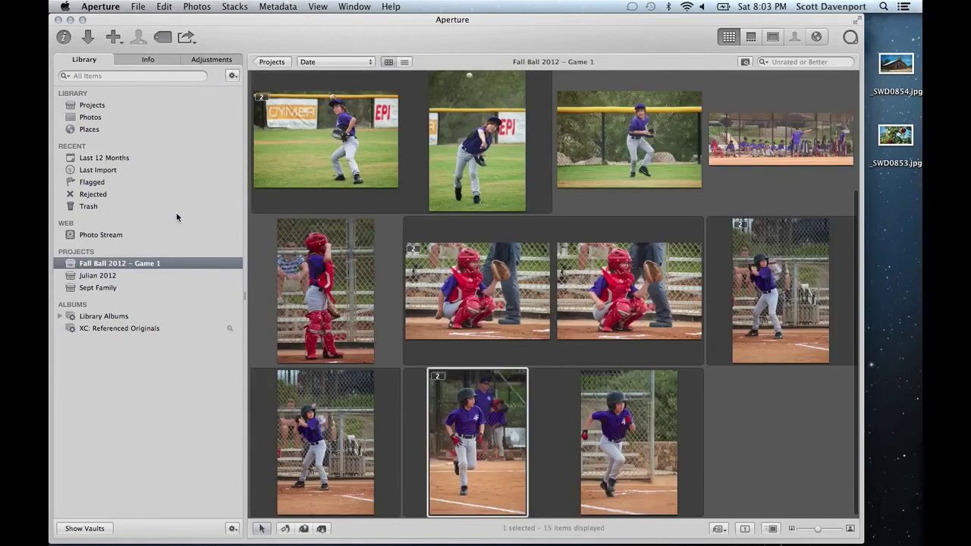
{"action": "left_click", "coordinate": [233, 76]}
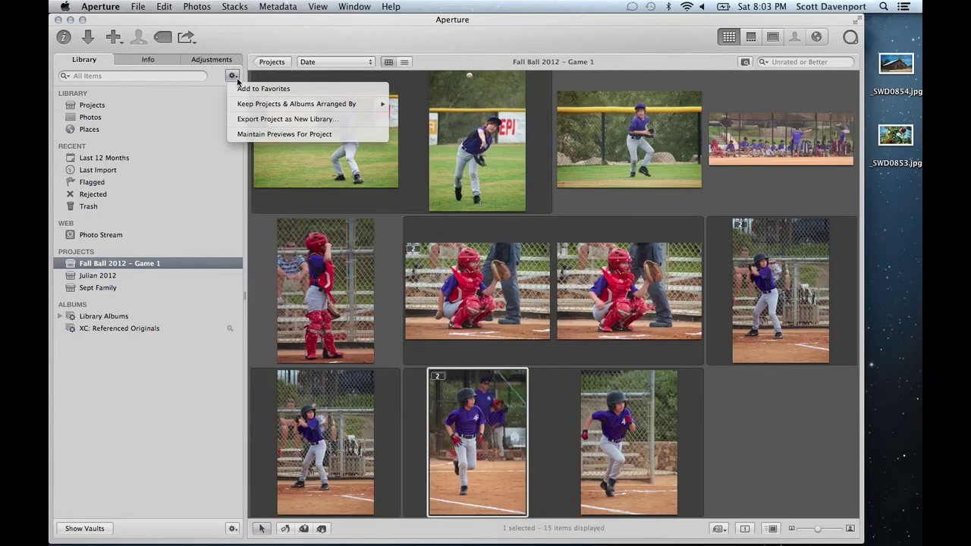
{"action": "left_click", "coordinate": [232, 76]}
{"action": "left_click", "coordinate": [98, 275]}
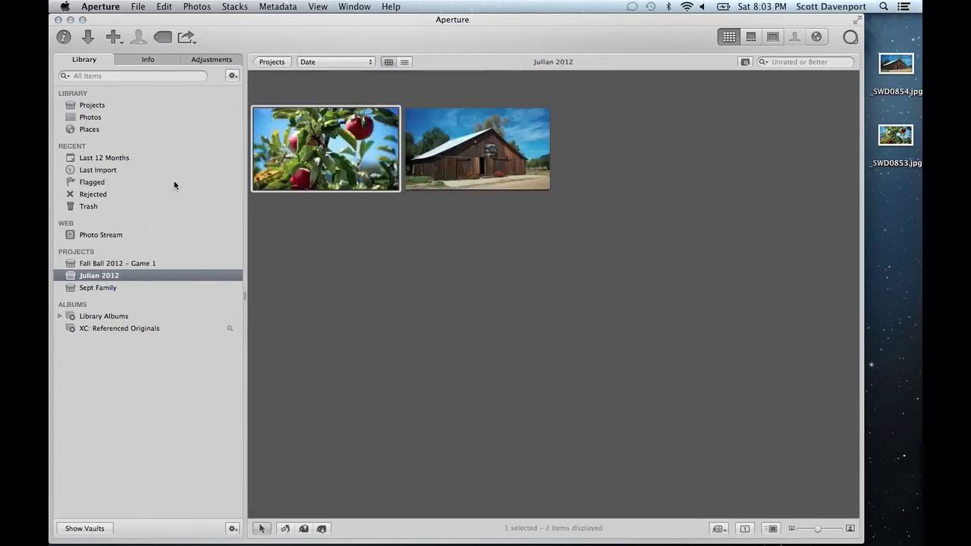
{"action": "left_click", "coordinate": [232, 77]}
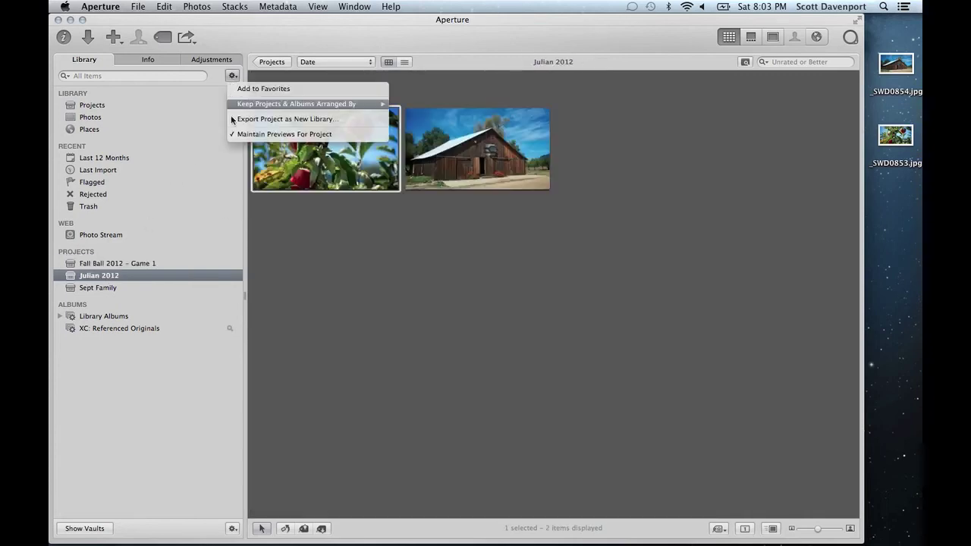
{"action": "left_click", "coordinate": [233, 76]}
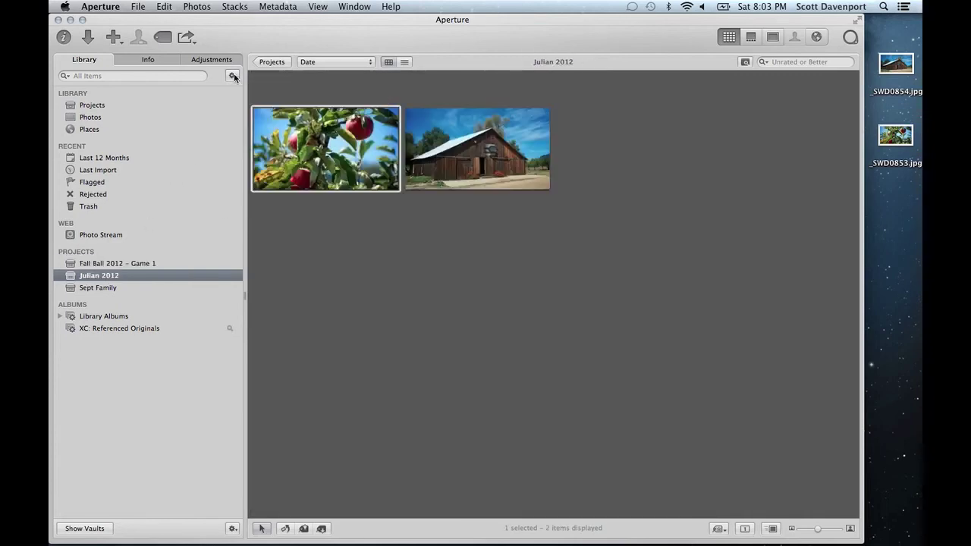